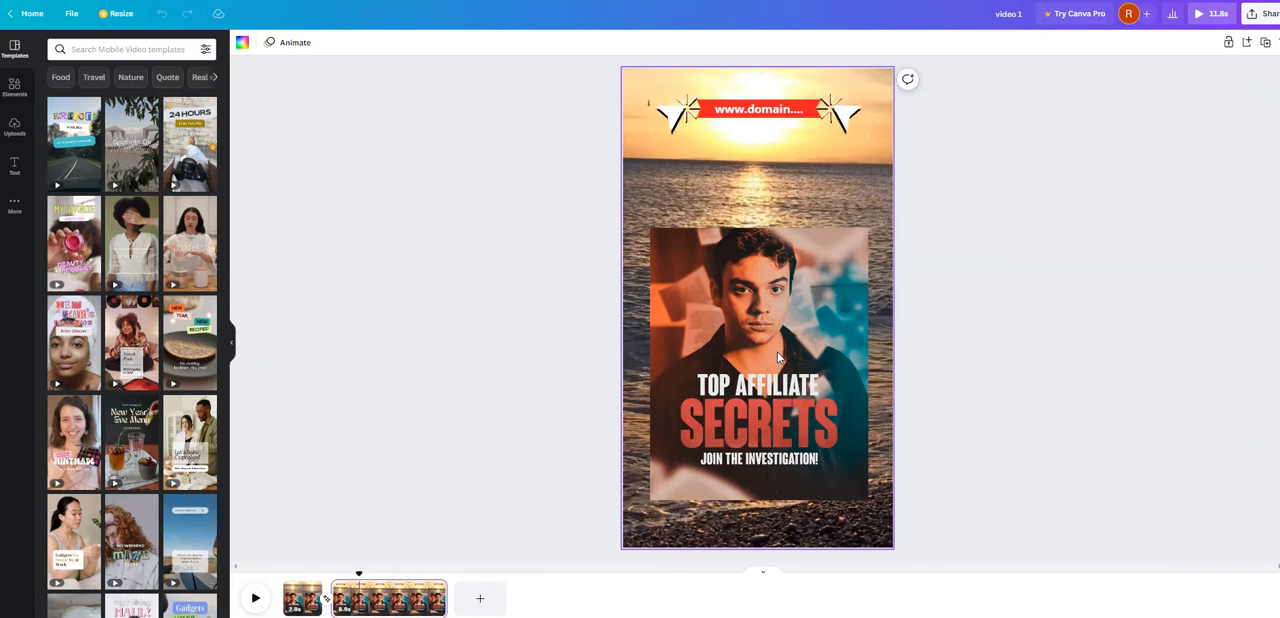
- Play the "video 1" design from its start and move the playhead near the end of its second page
click(253, 599)
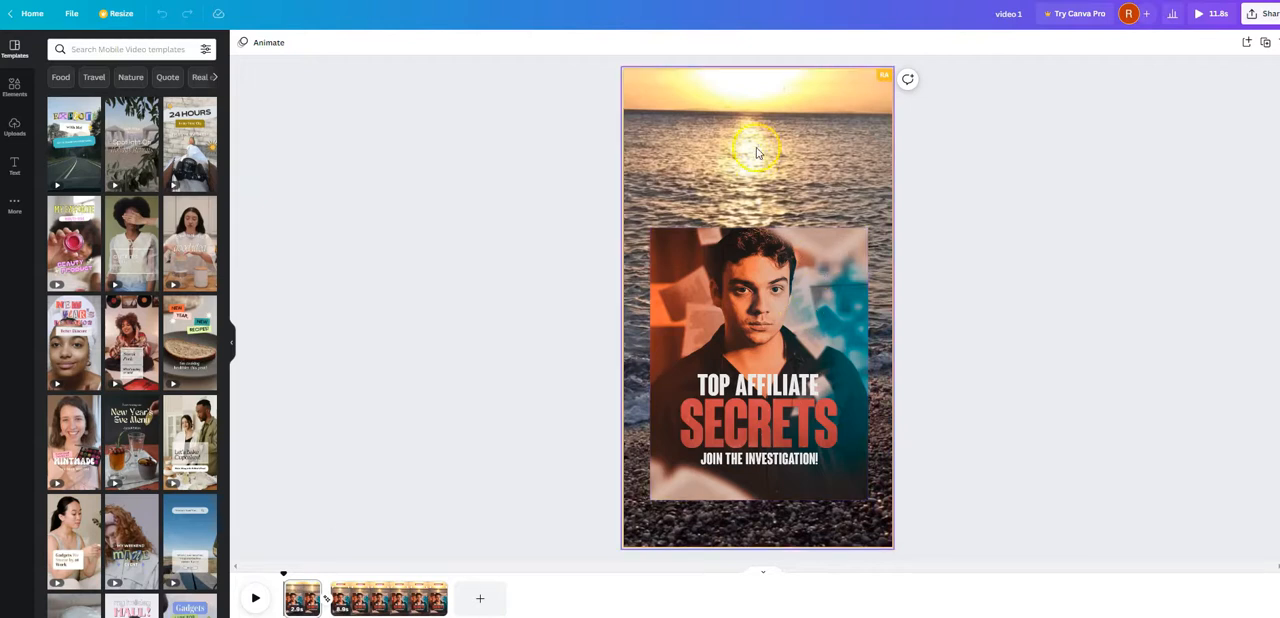
click(438, 583)
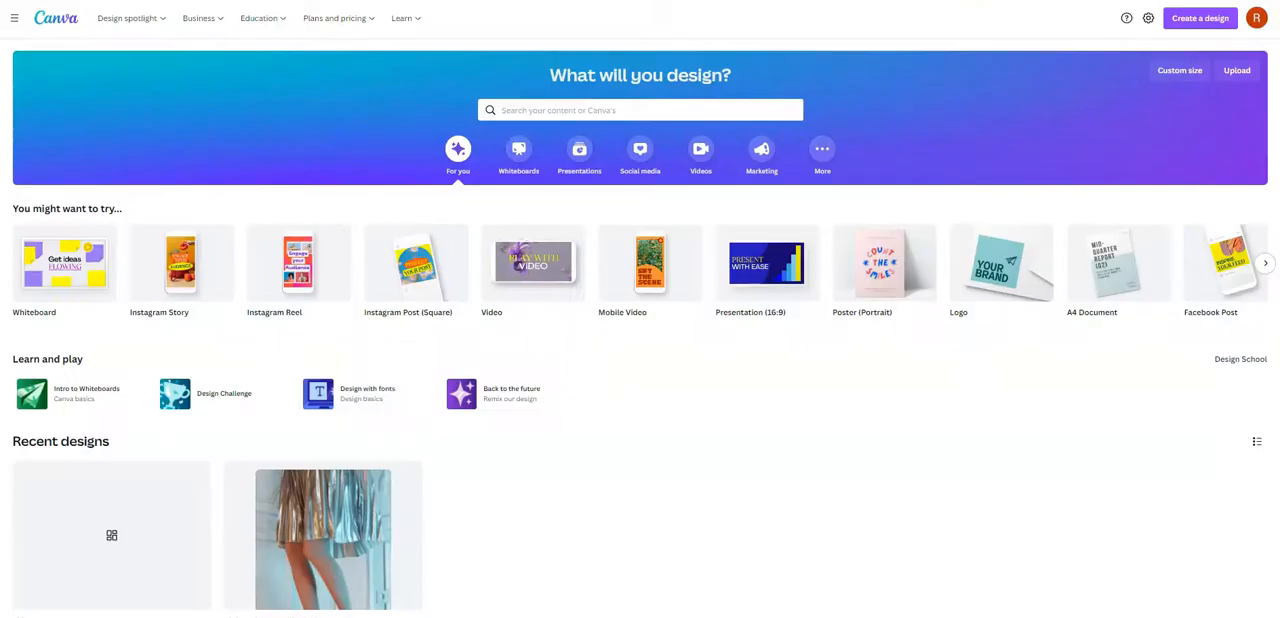
- Search the Canva templates for "infographic"
click(550, 109)
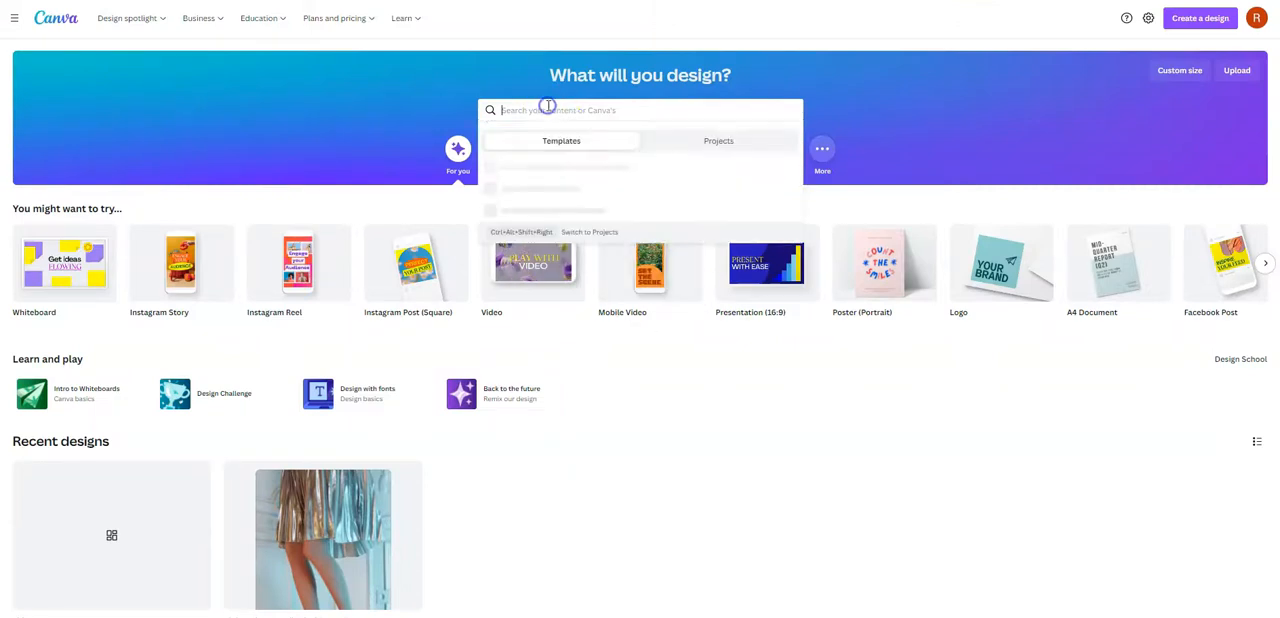
text(in)
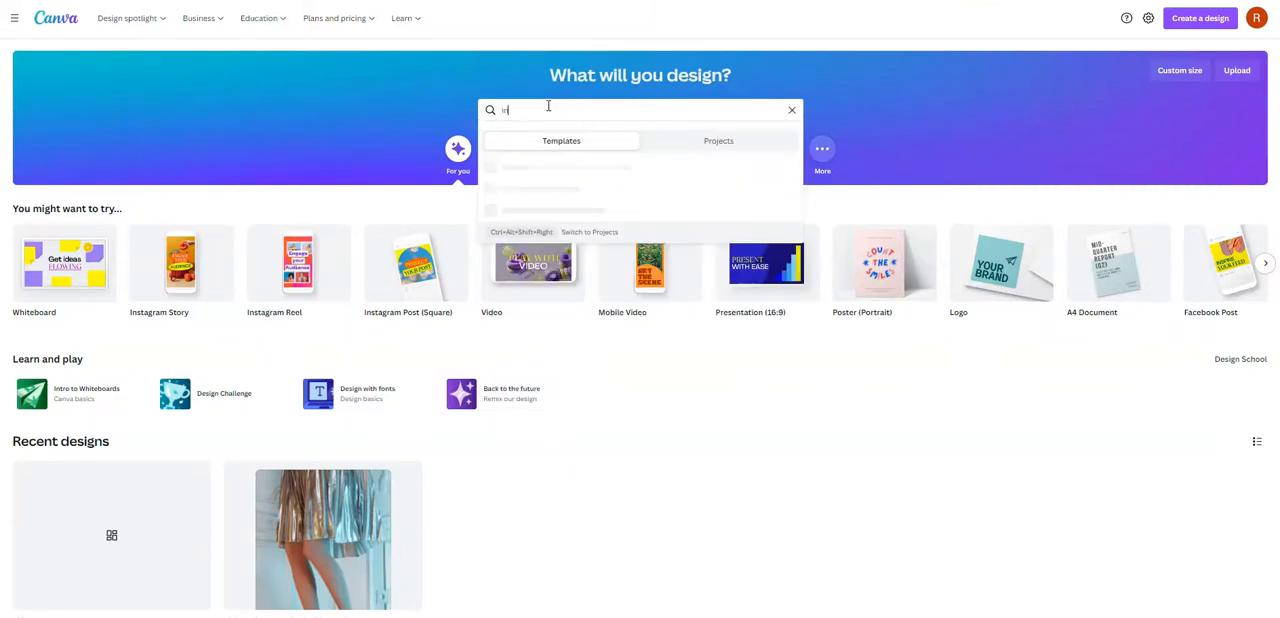
text(fogr)
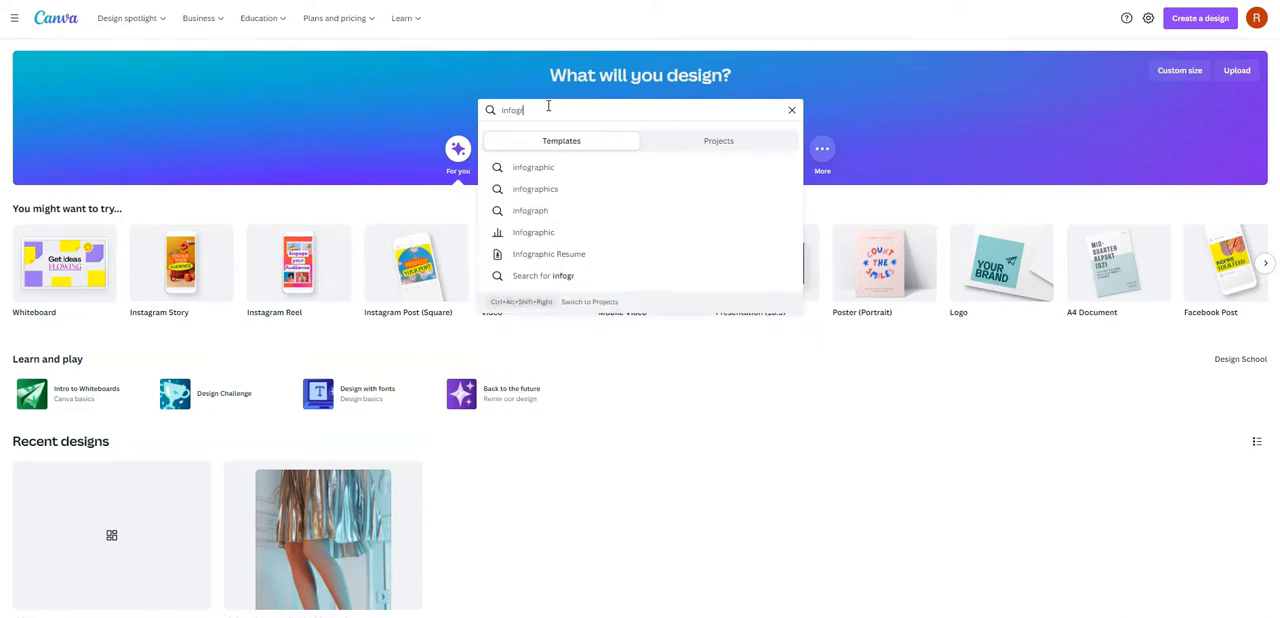
click(535, 177)
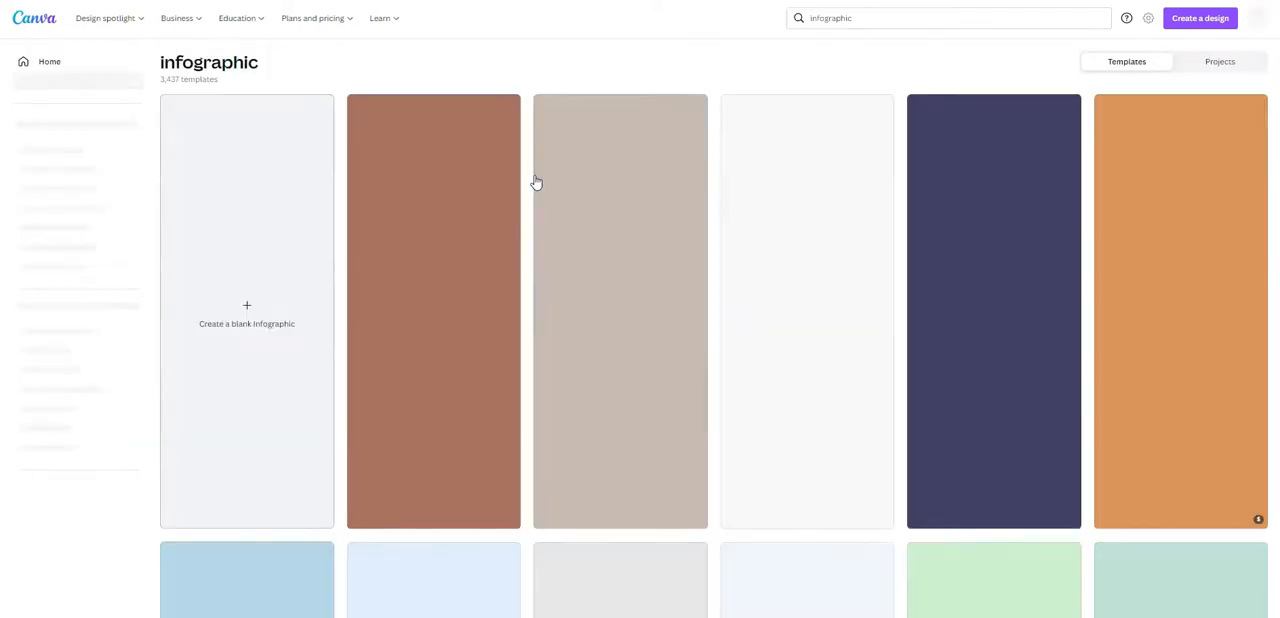
- Browse the infographic templates and open the "Types of Texts" template as a new design
scroll(607, 316, down, 1)
scroll(607, 316, down, 2)
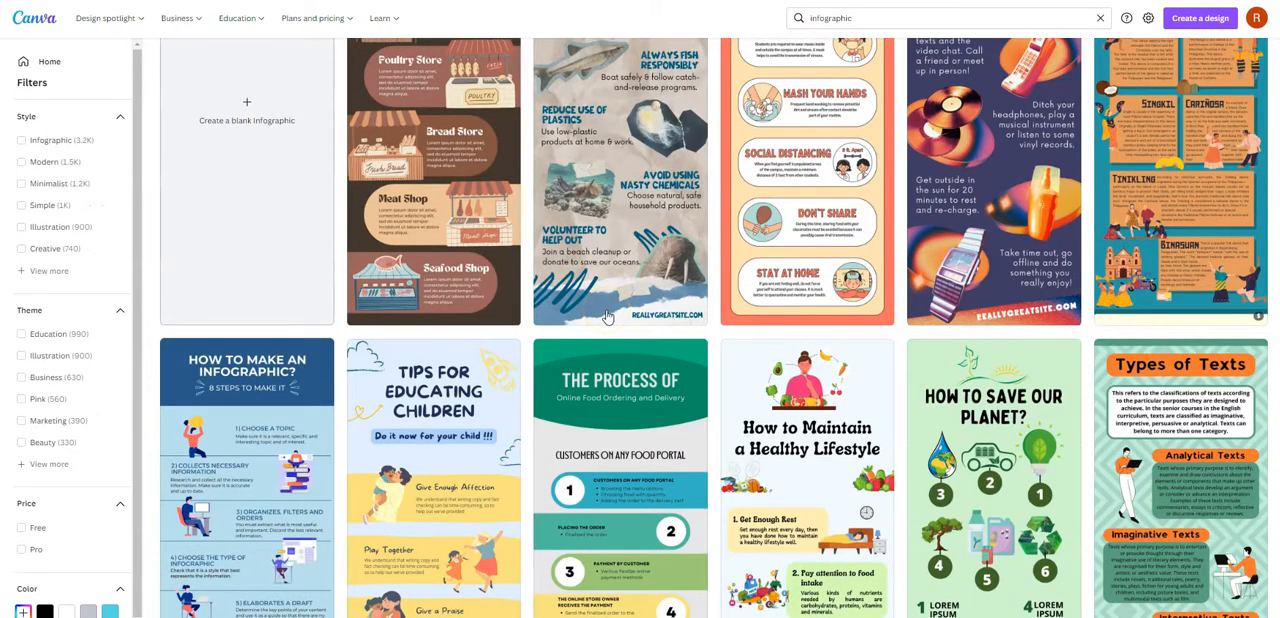
scroll(607, 316, down, 1)
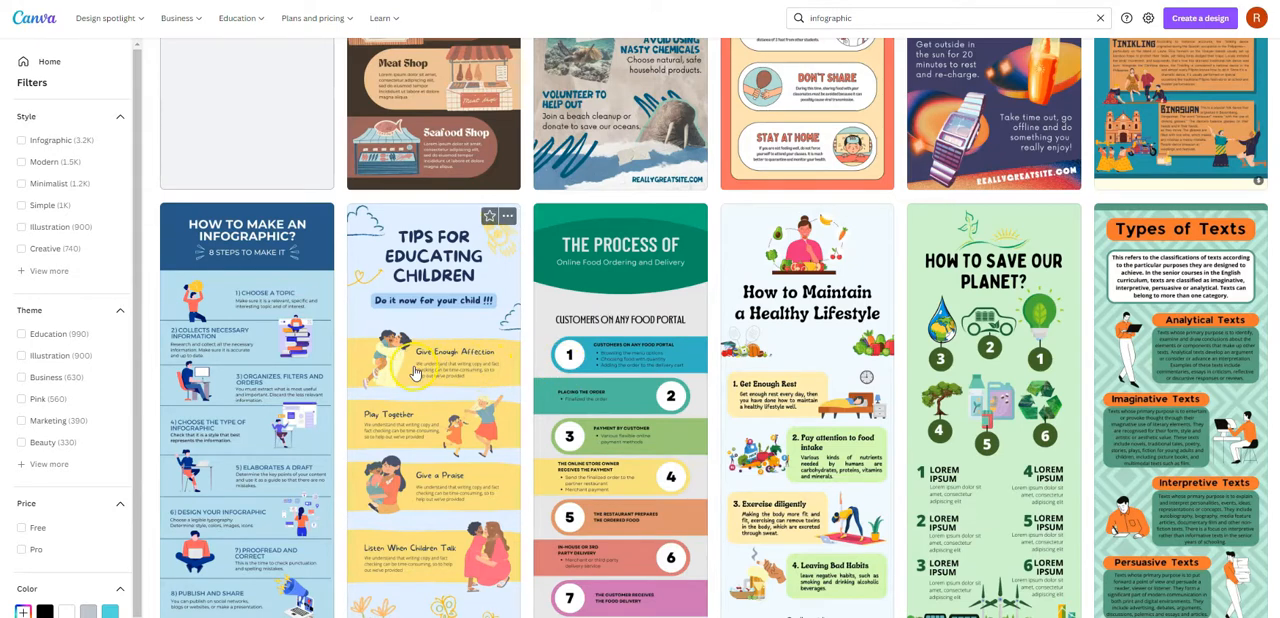
scroll(415, 372, down, 15)
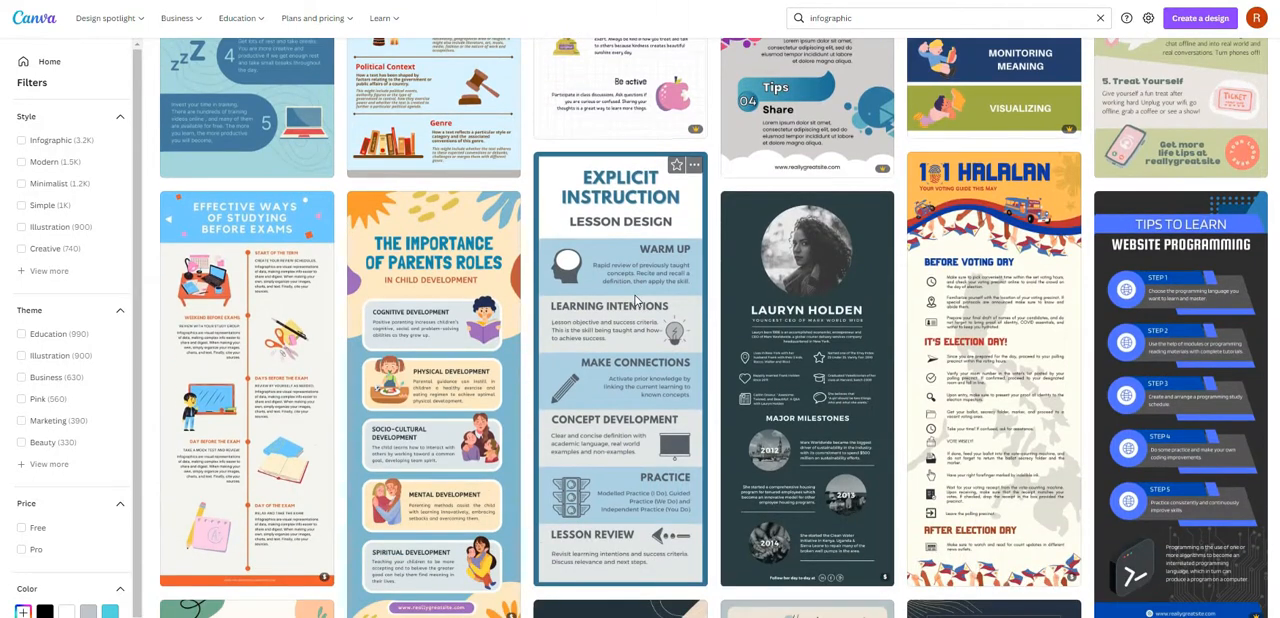
scroll(635, 300, down, 2)
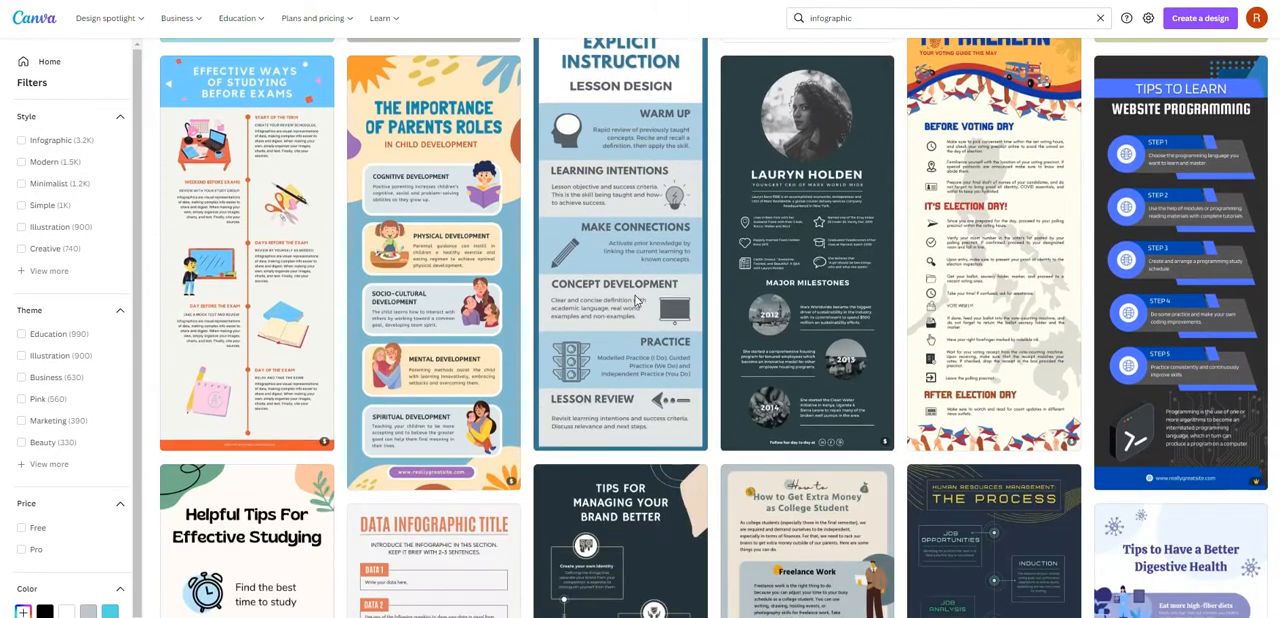
scroll(635, 300, up, 10)
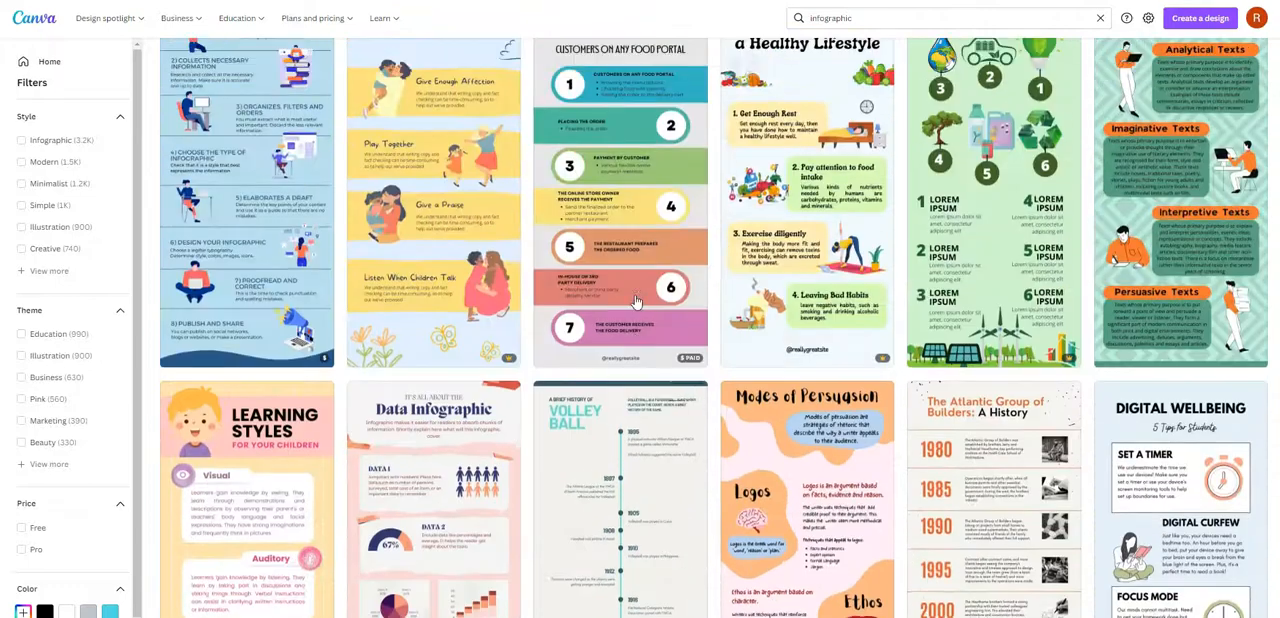
scroll(635, 300, up, 3)
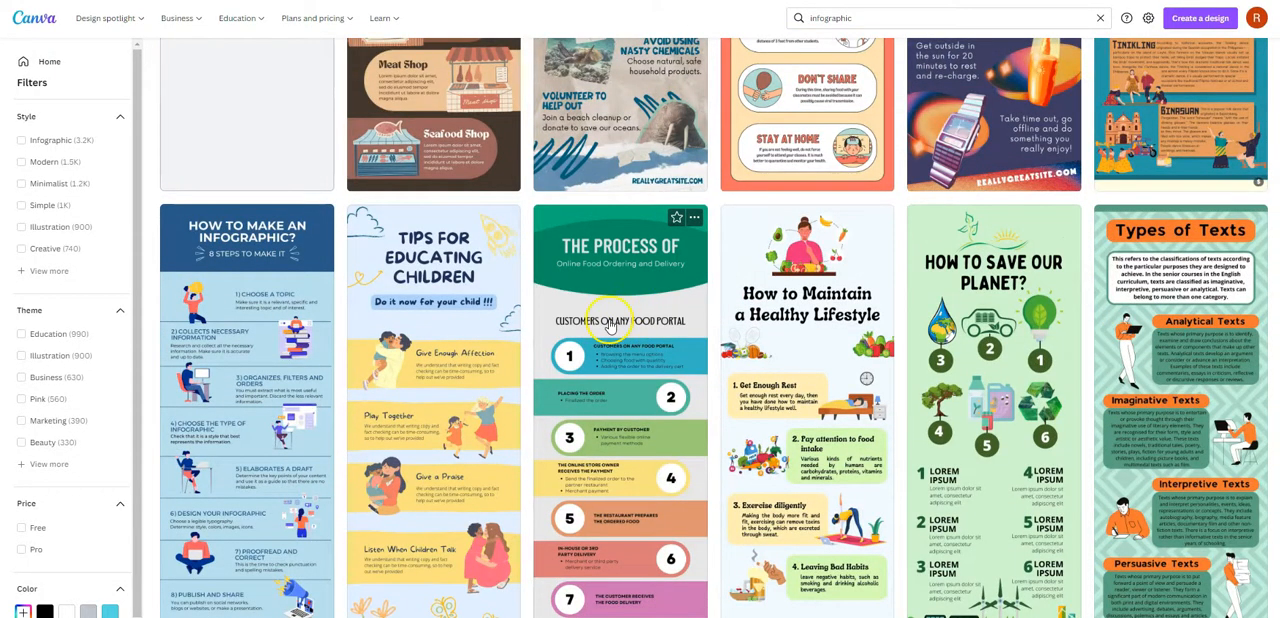
scroll(630, 280, down, 2)
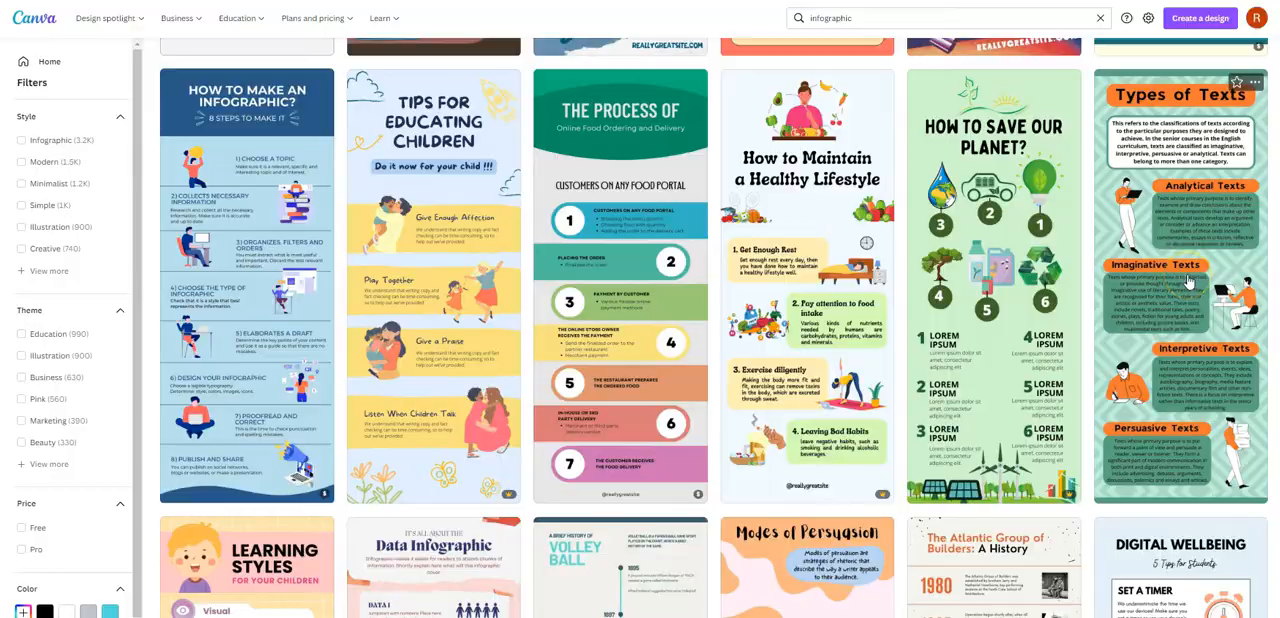
click(1187, 276)
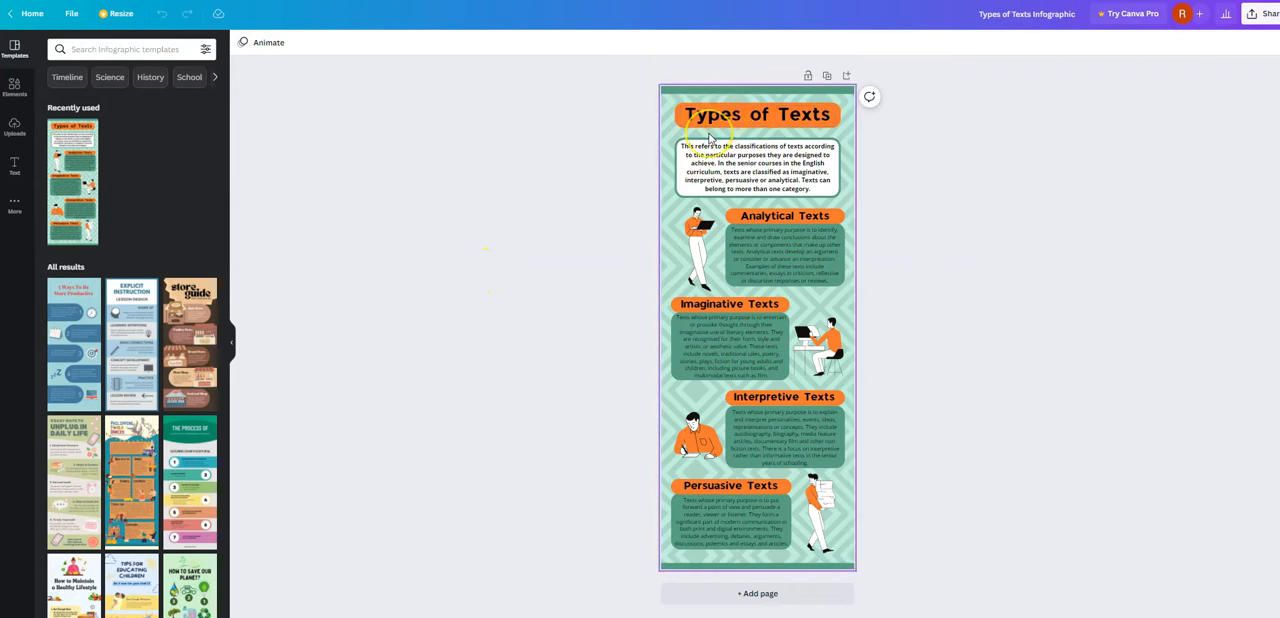
click(685, 124)
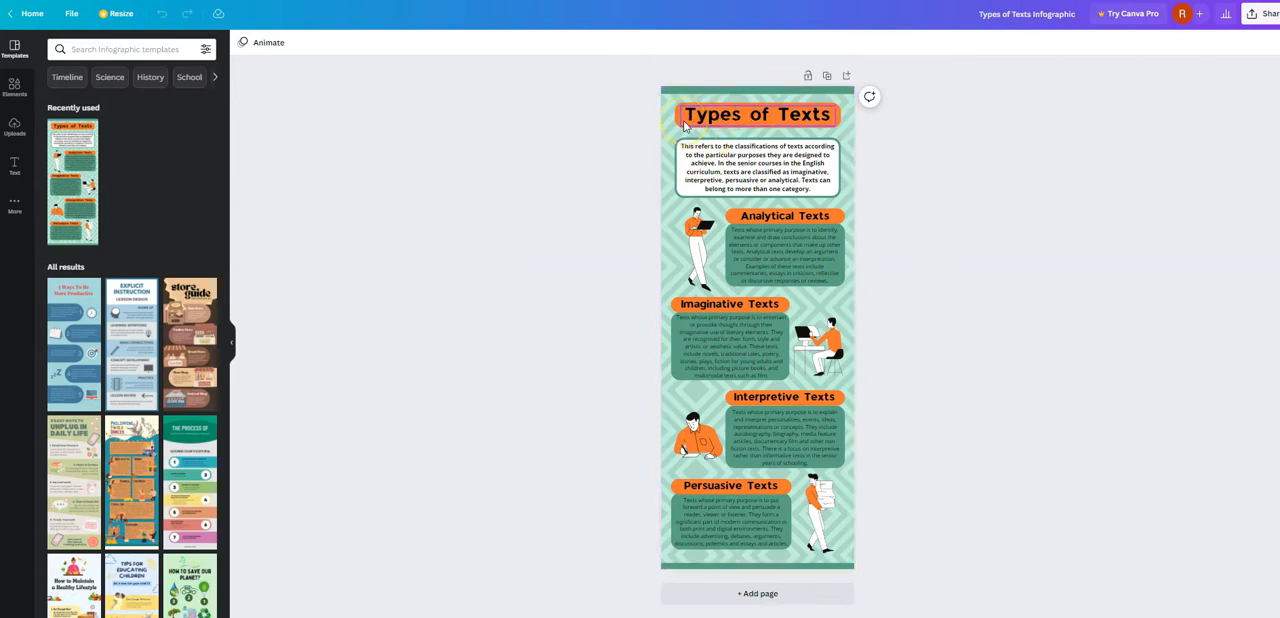
click(640, 98)
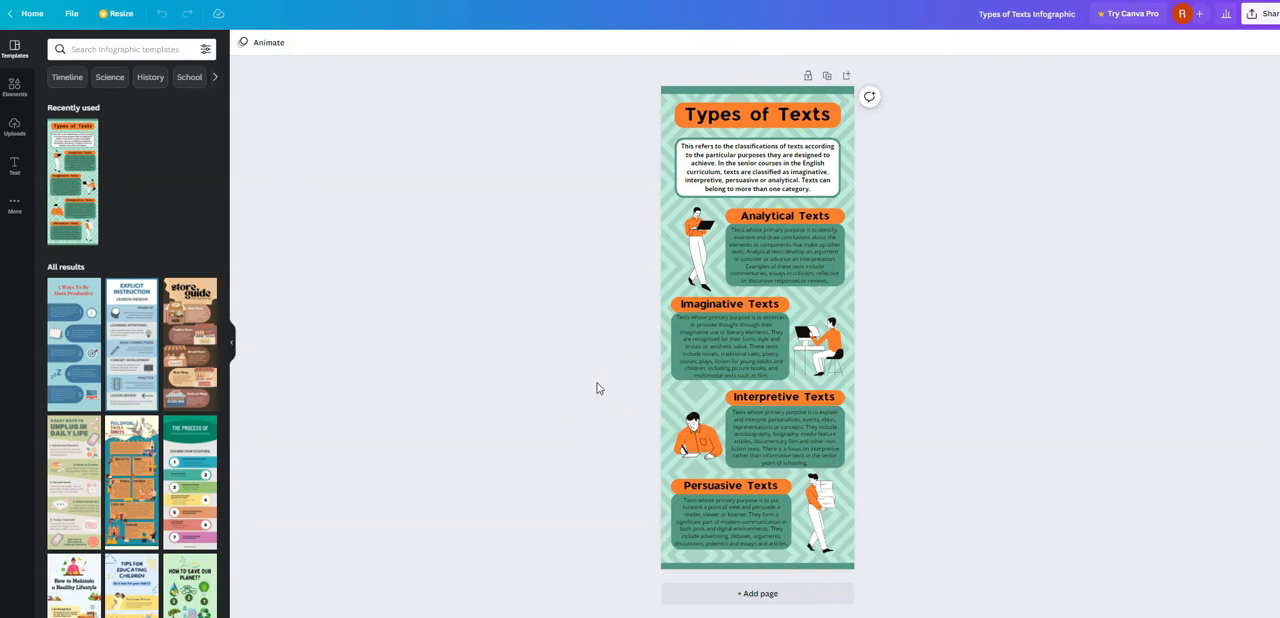
click(619, 175)
click(595, 152)
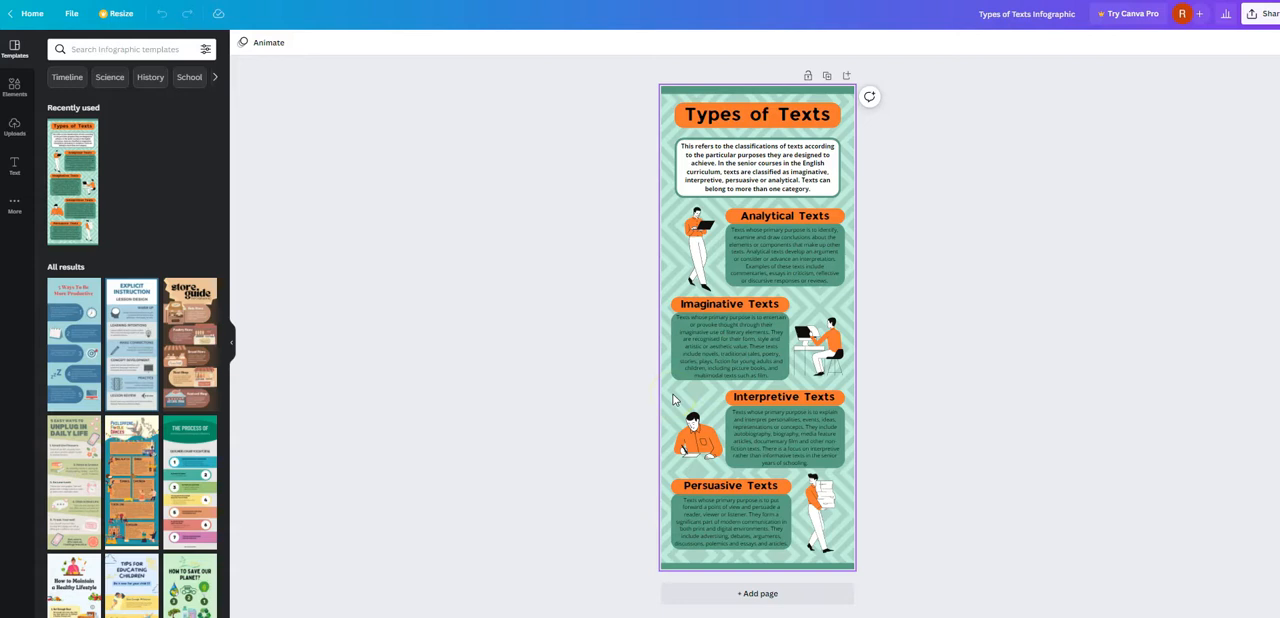
click(588, 376)
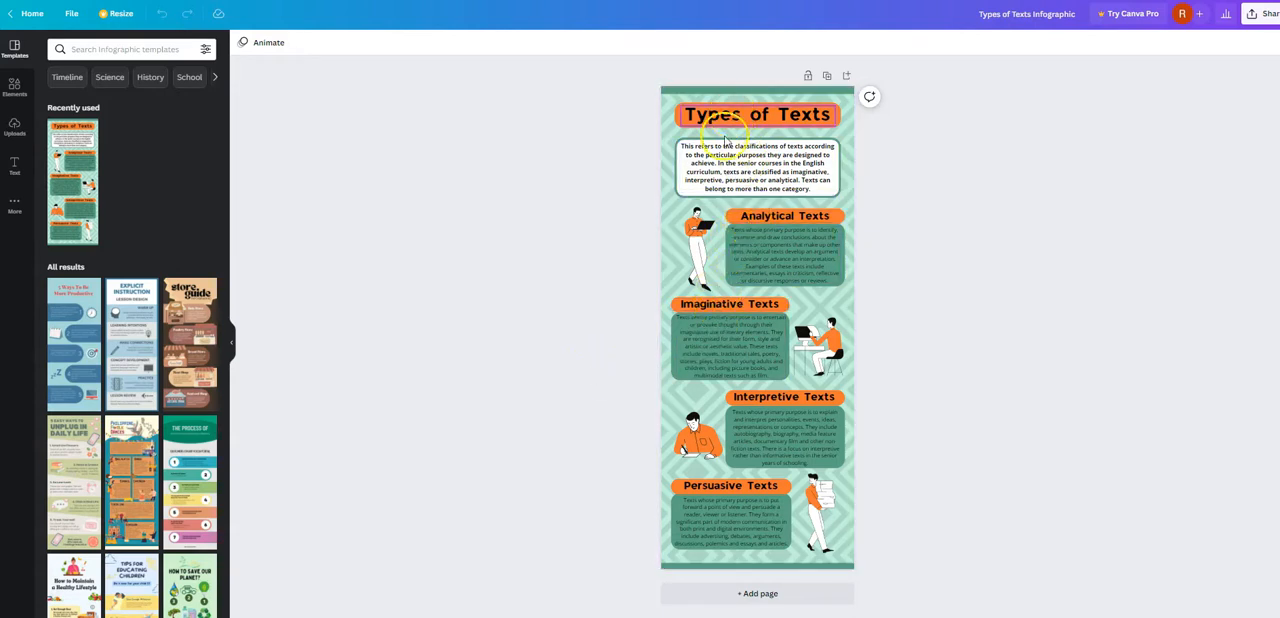
click(772, 218)
click(777, 214)
click(703, 240)
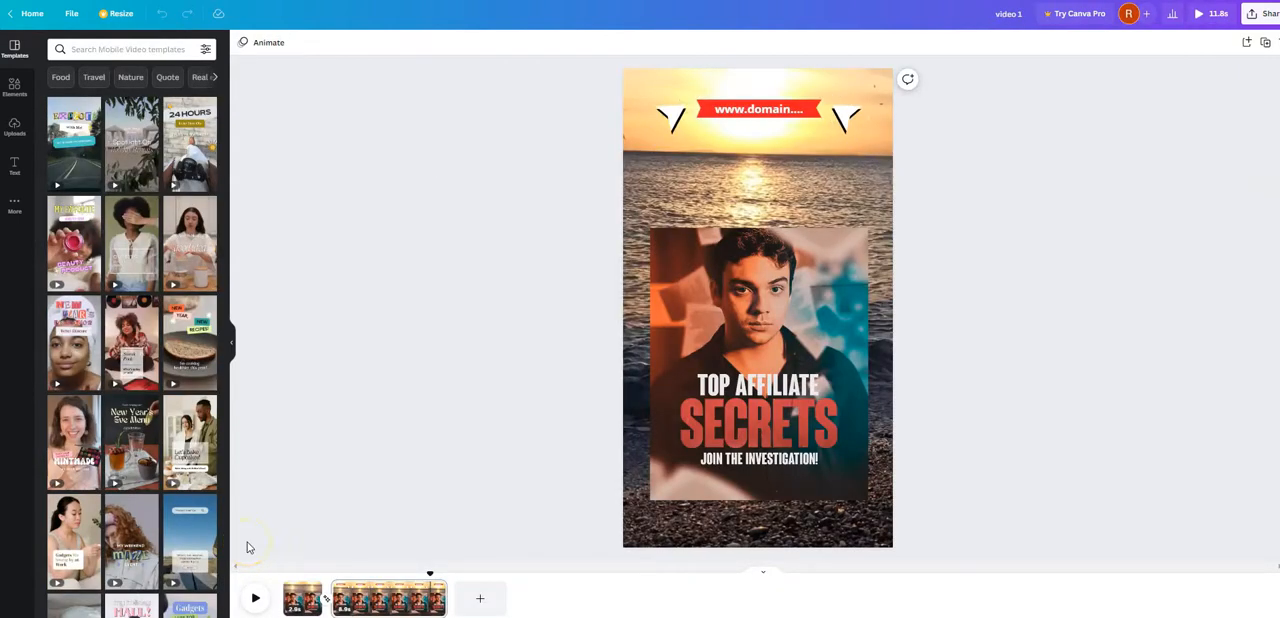
- Return to the "video 1" design and make a copy of it
click(690, 203)
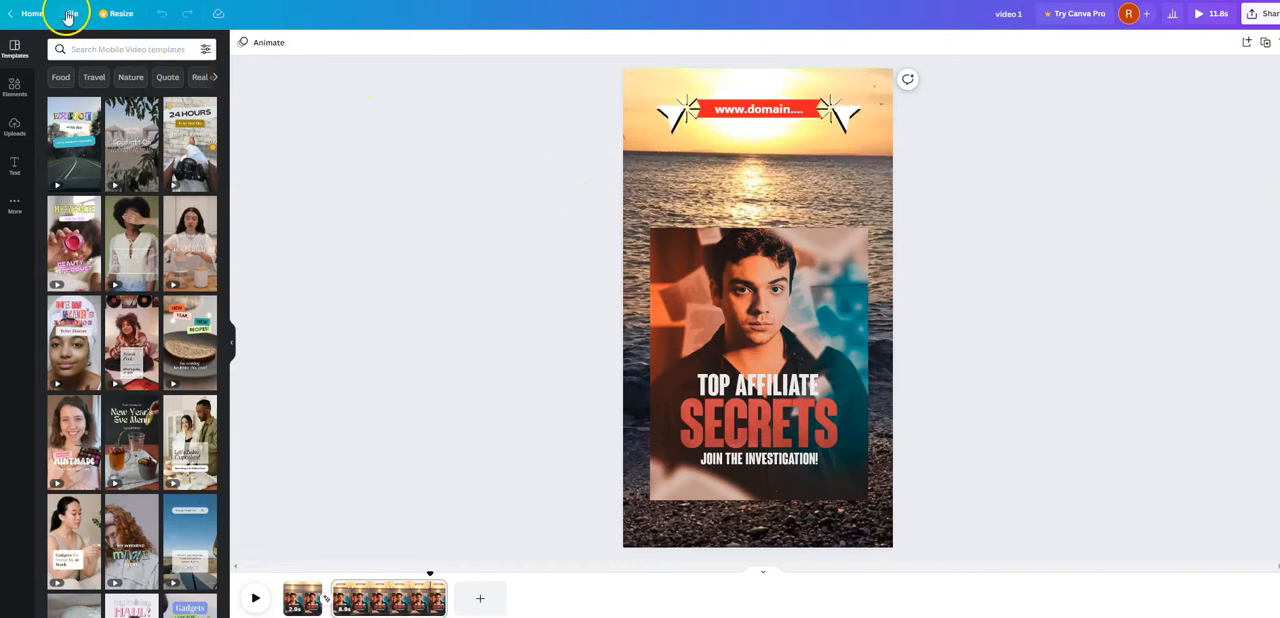
click(69, 15)
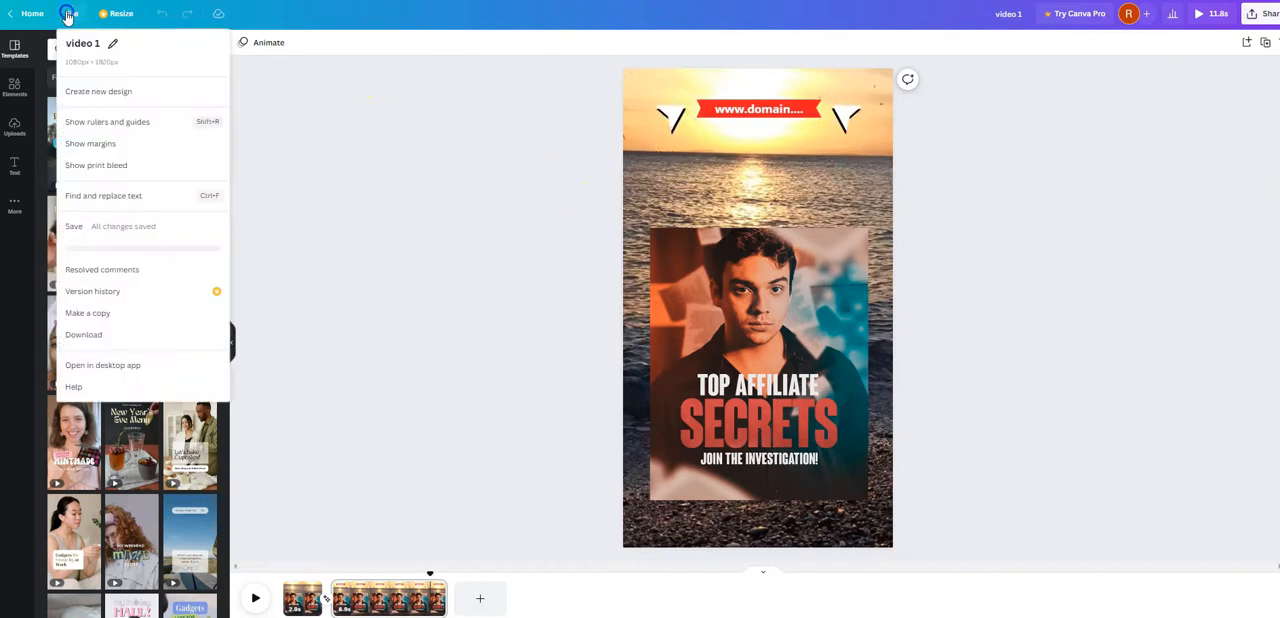
click(96, 315)
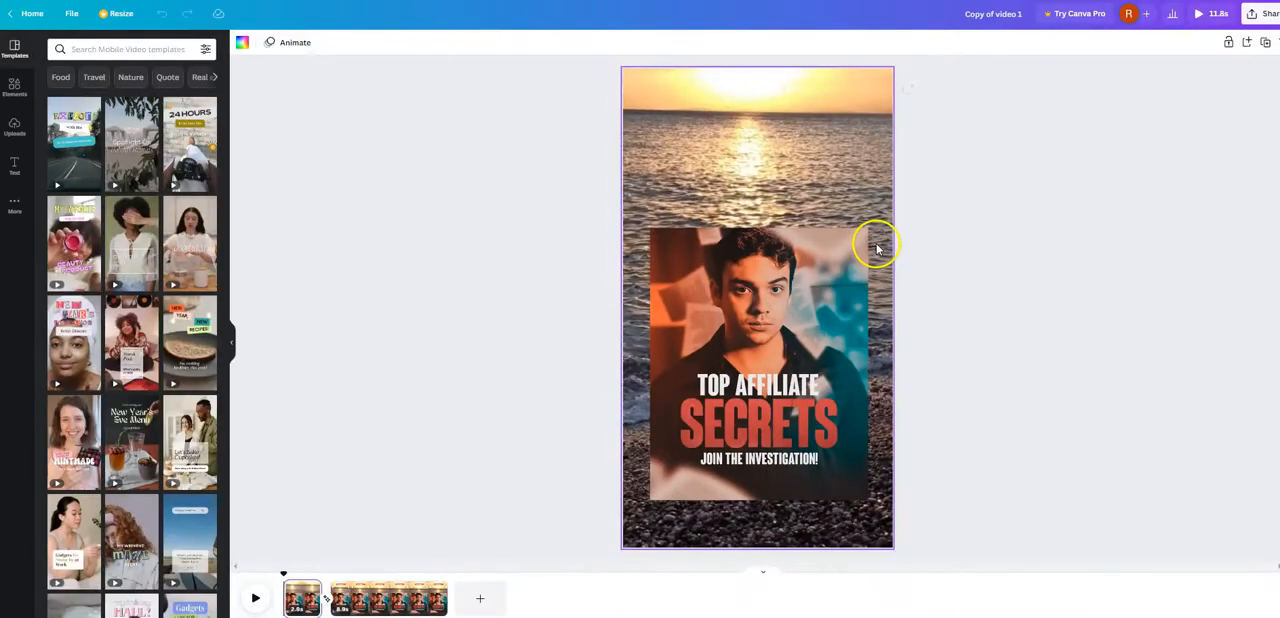
- Rename the copied design to "video 2"
click(983, 14)
click(986, 13)
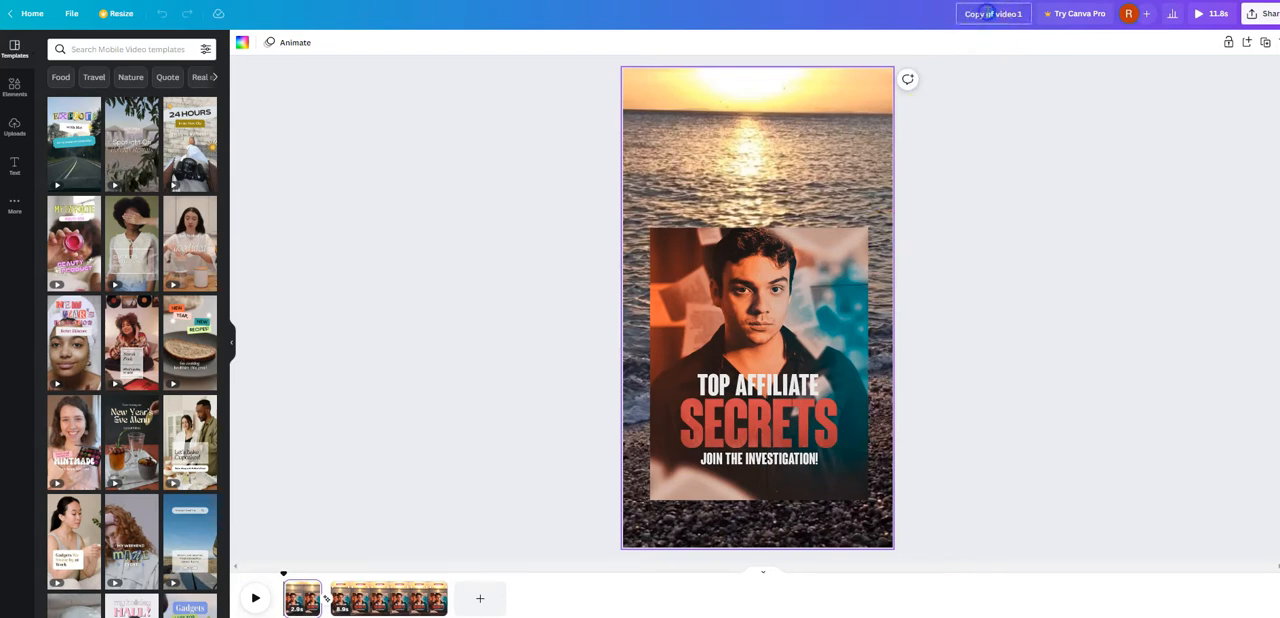
key(BackSpace)
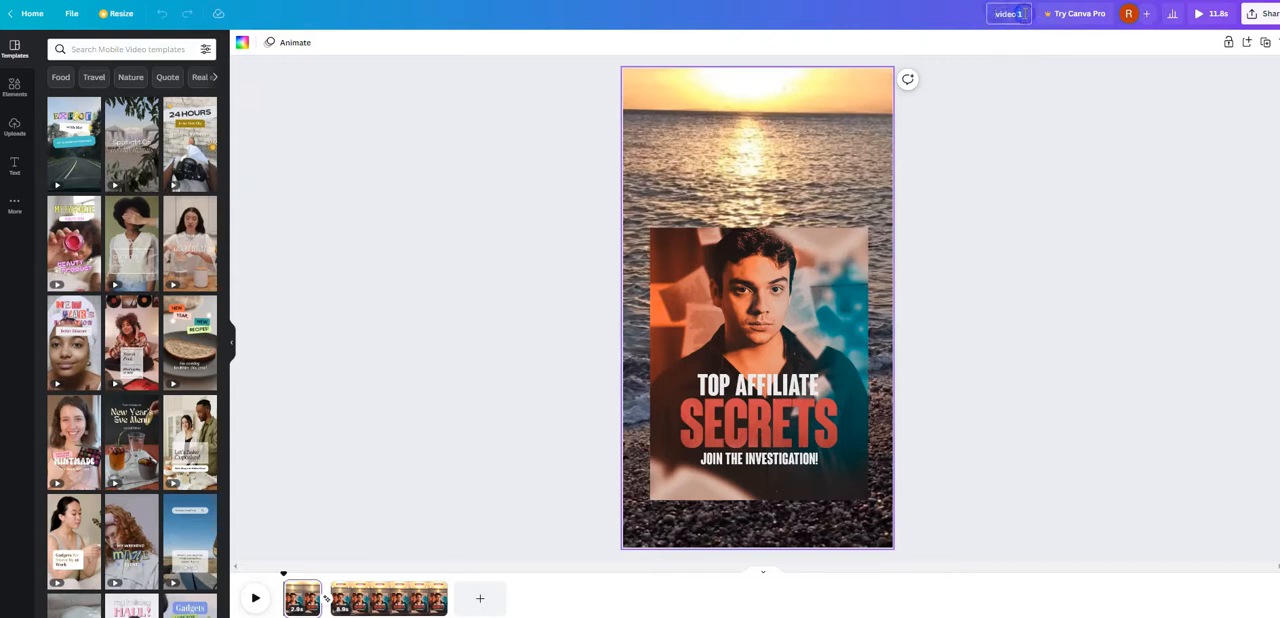
click(991, 236)
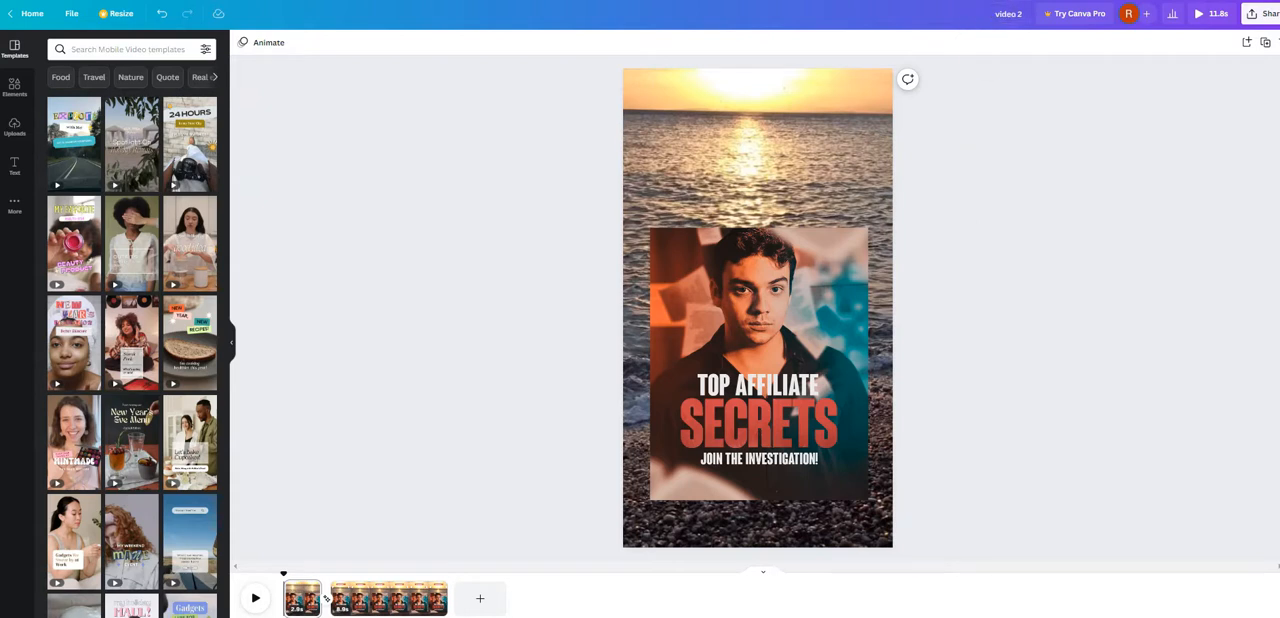
- Delete the first page of the video and the "Top Affiliate Secrets" image from the remaining page
click(296, 597)
key(Delete)
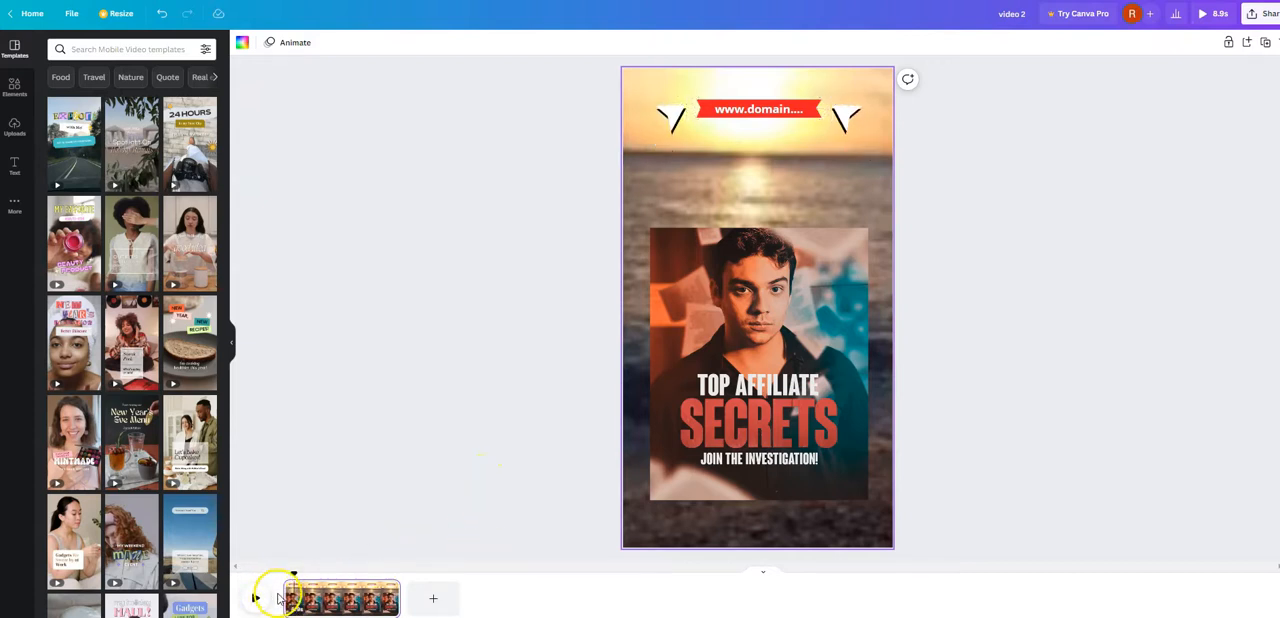
click(716, 355)
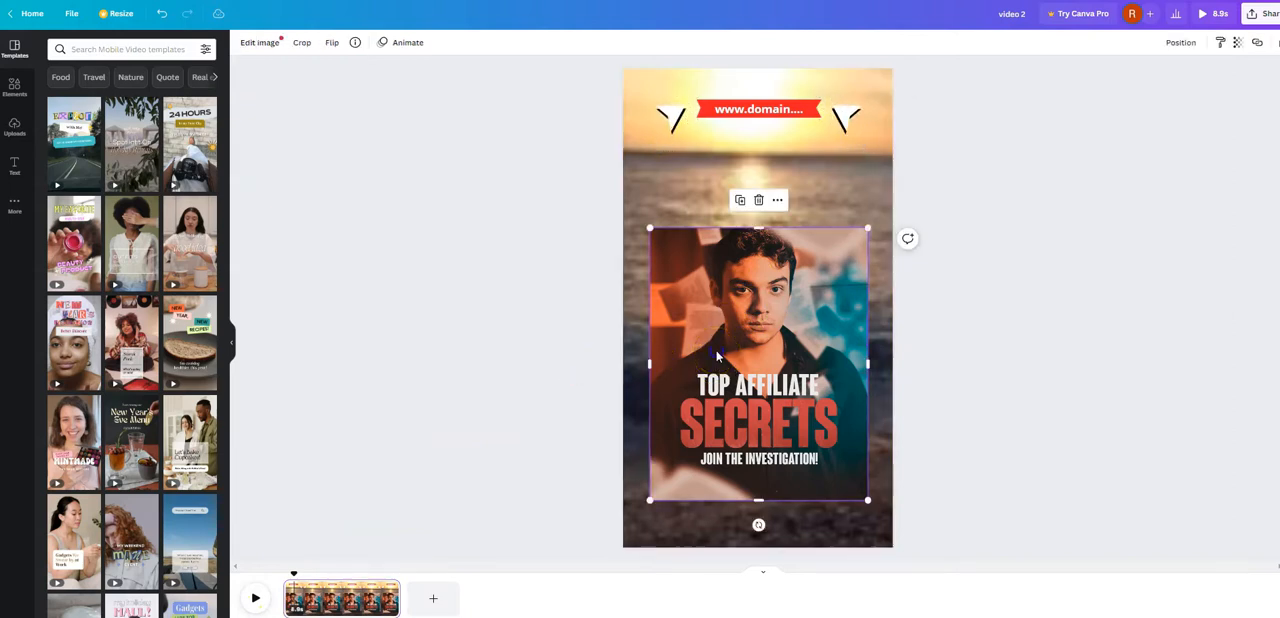
key(Delete)
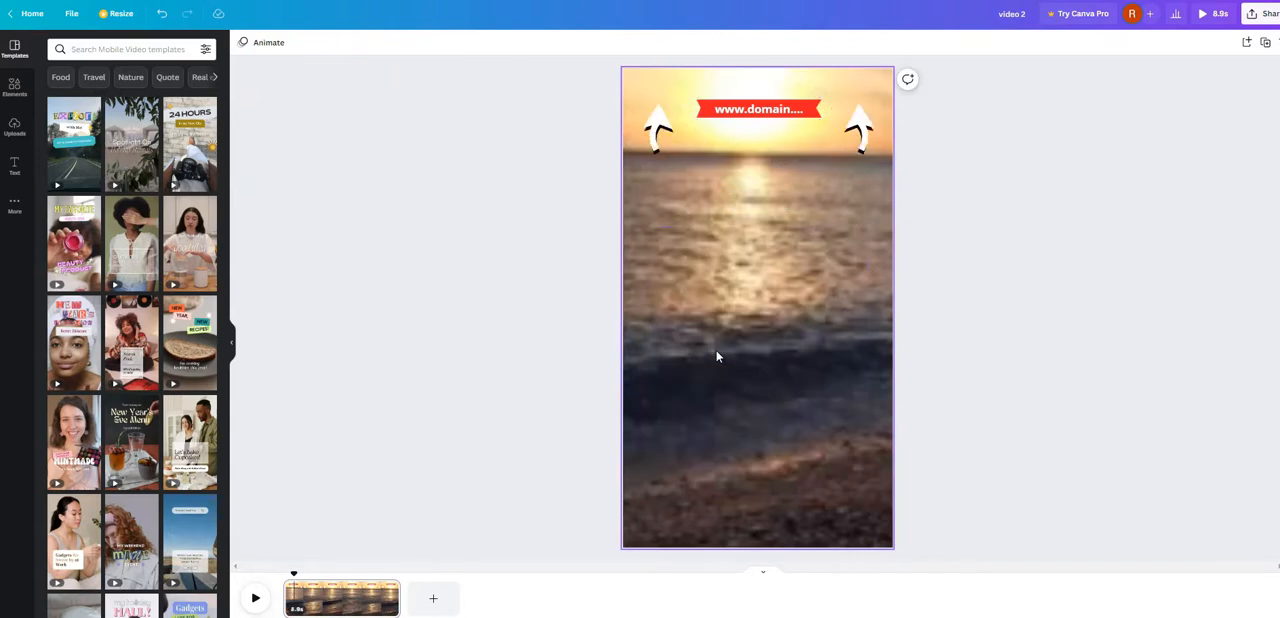
- Play back the remaining page with the beach background, domain banner and arrows
click(255, 597)
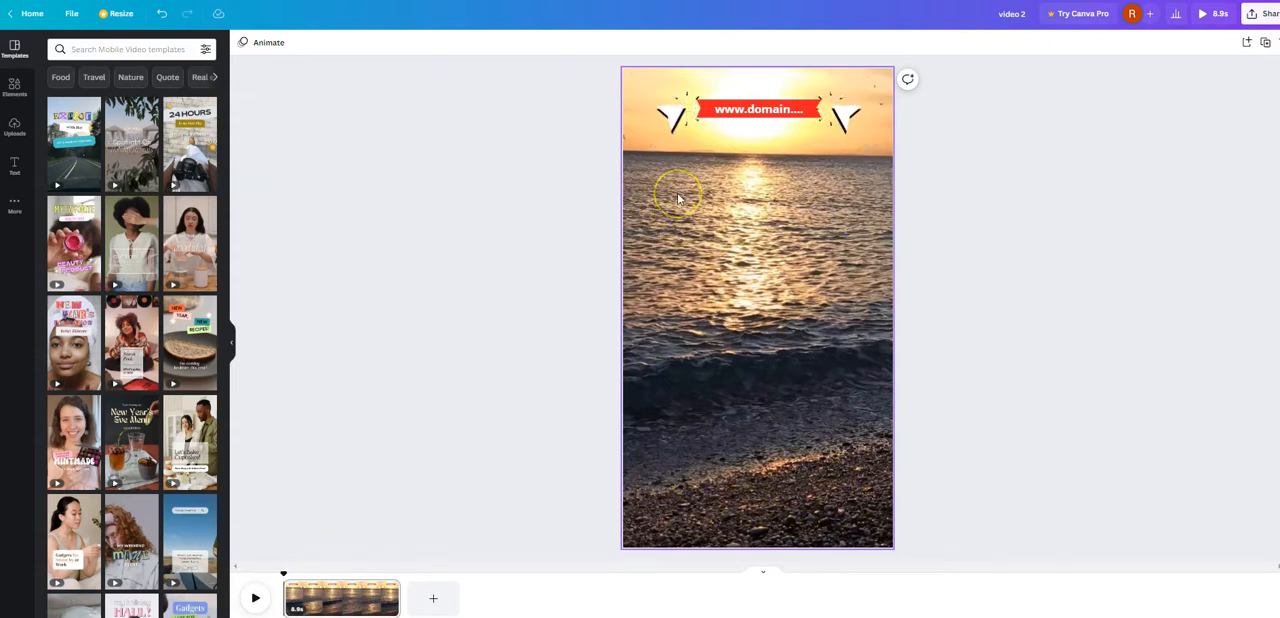
click(684, 265)
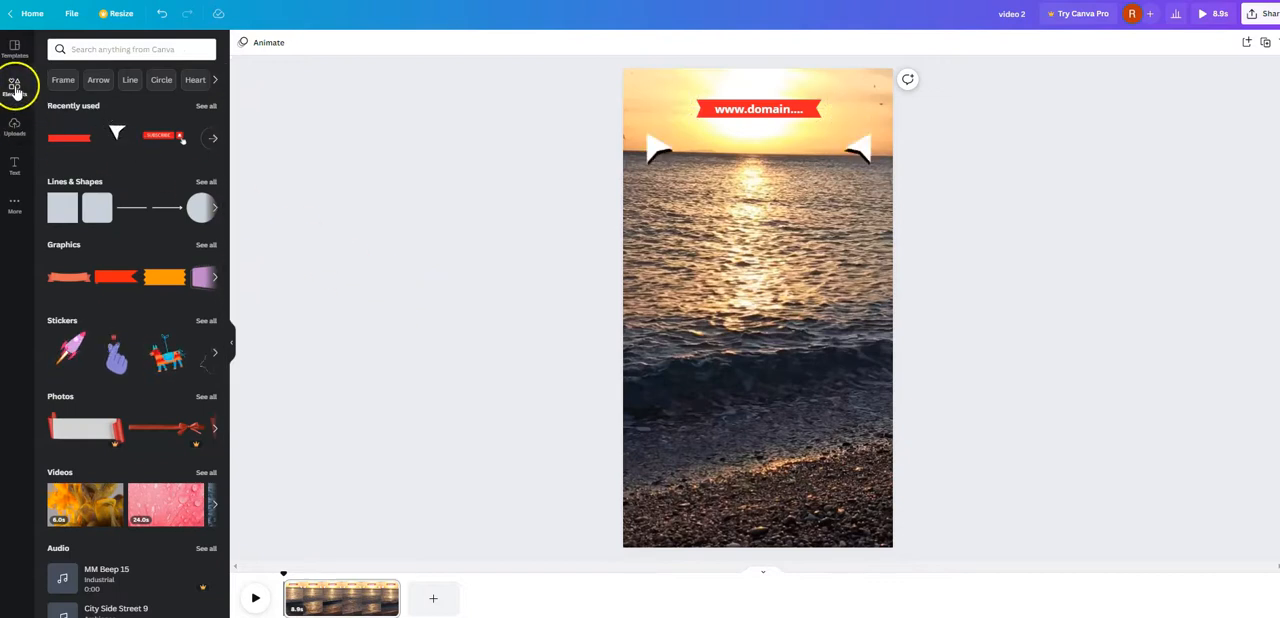
- Add a square shape and stretch it into a tall rectangle covering most of the page below the domain banner
click(61, 216)
drag(710, 352, 656, 526)
drag(686, 457, 763, 322)
drag(723, 422, 642, 506)
drag(717, 349, 728, 359)
click(449, 389)
- Fill the large rectangle with white and center it horizontally on the page below the banner
click(764, 361)
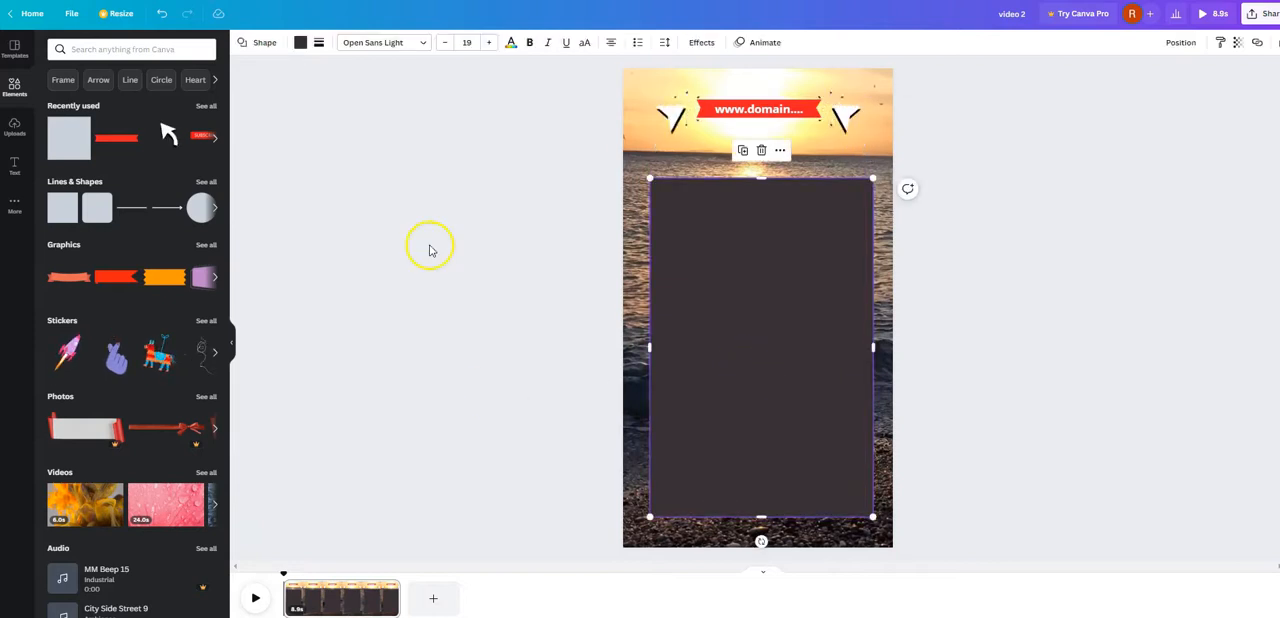
click(300, 42)
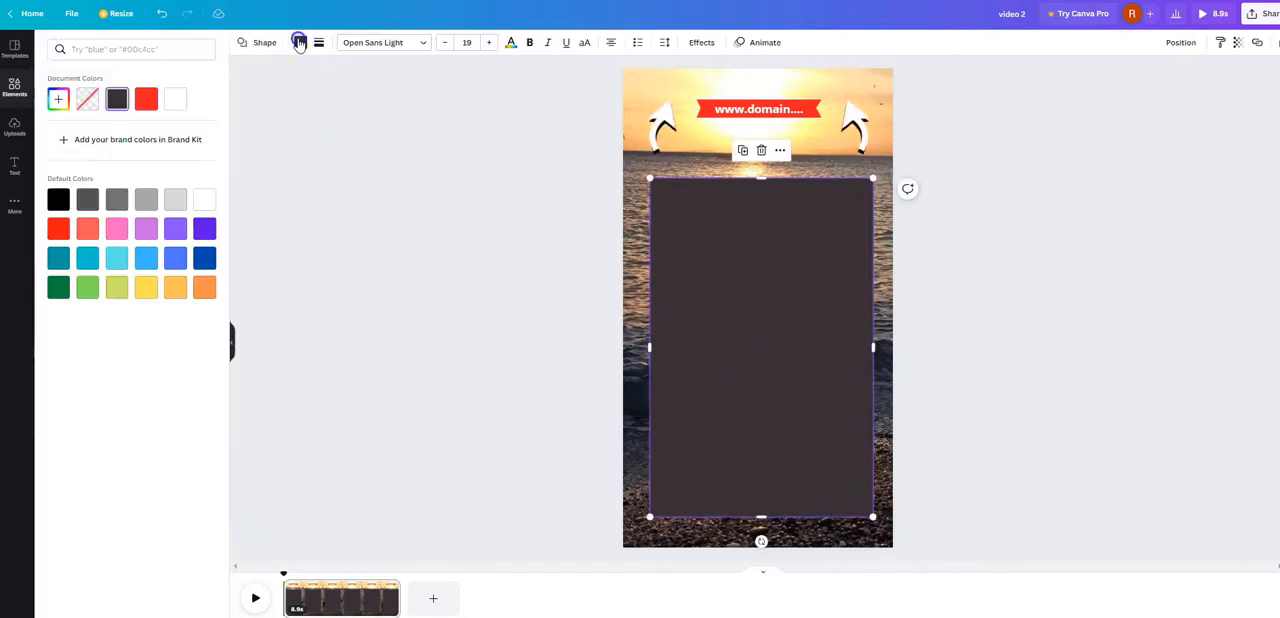
click(204, 200)
click(435, 338)
click(617, 280)
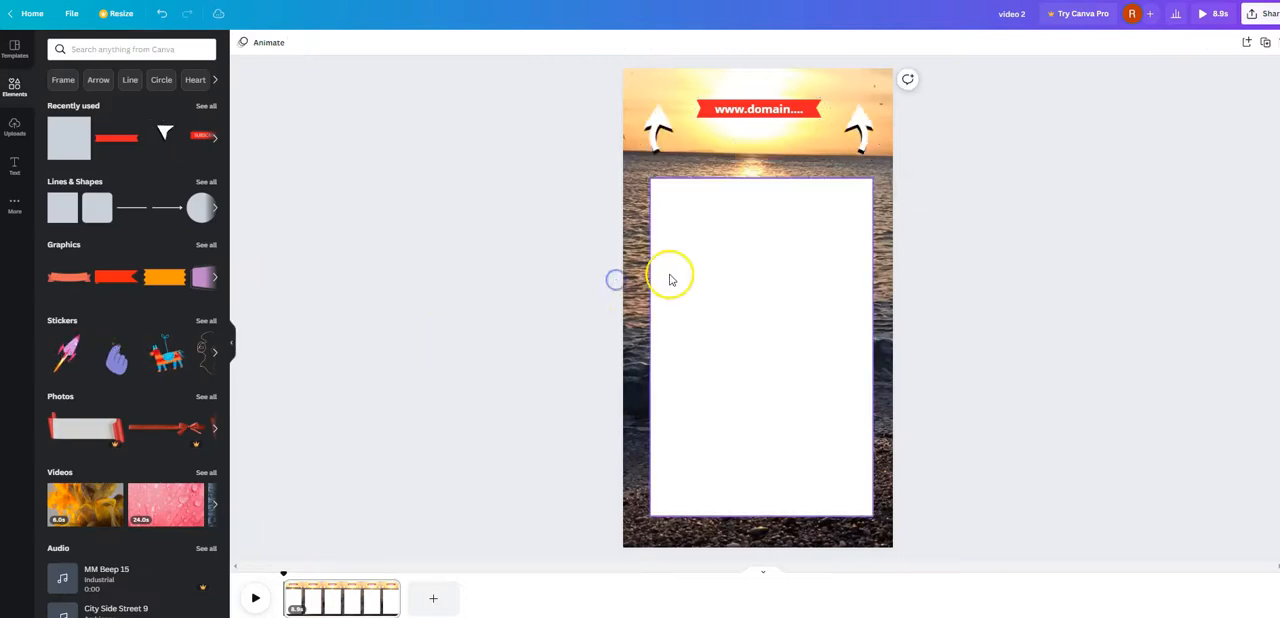
drag(817, 261, 816, 258)
click(974, 274)
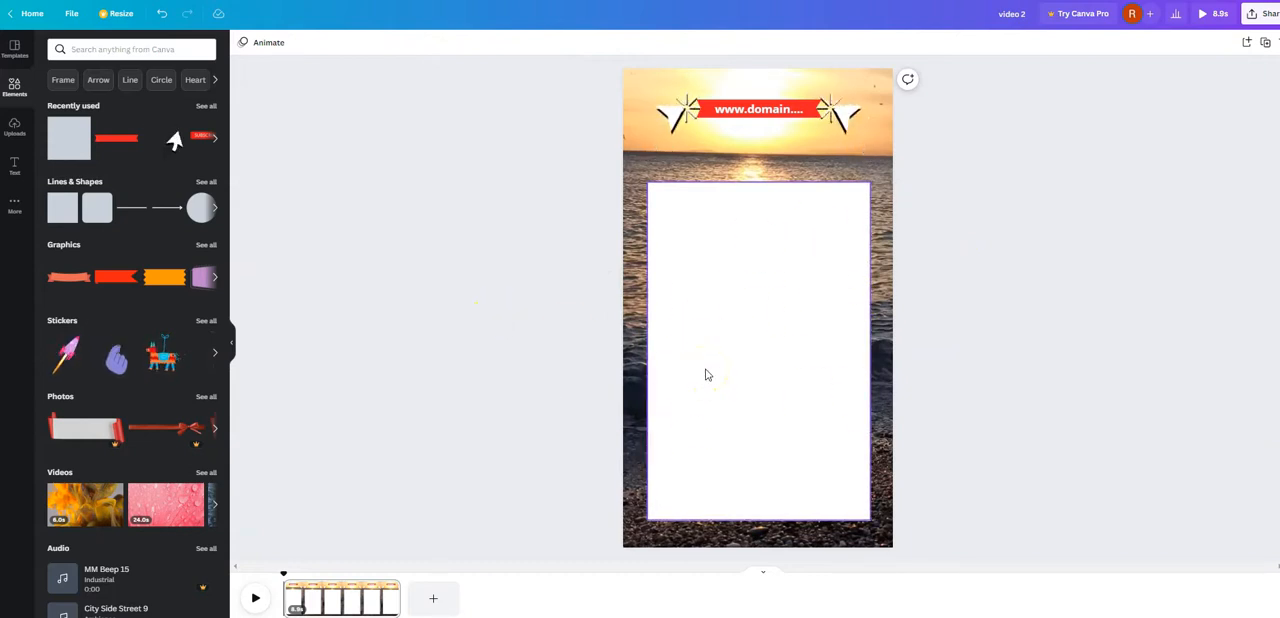
click(503, 309)
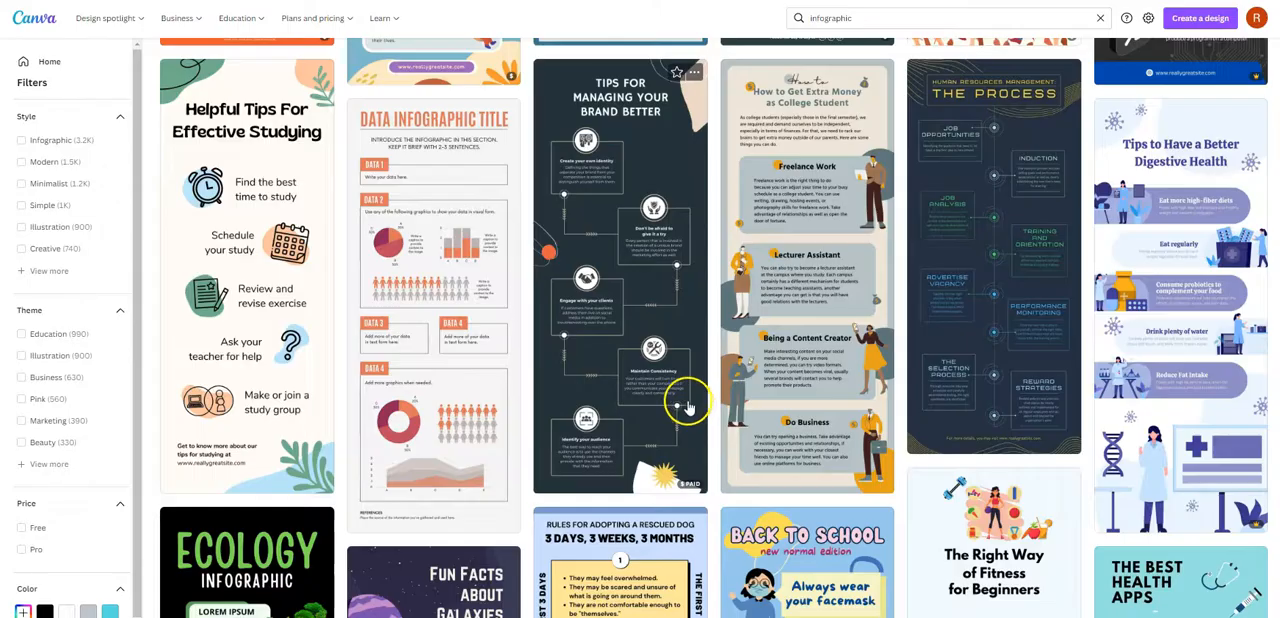